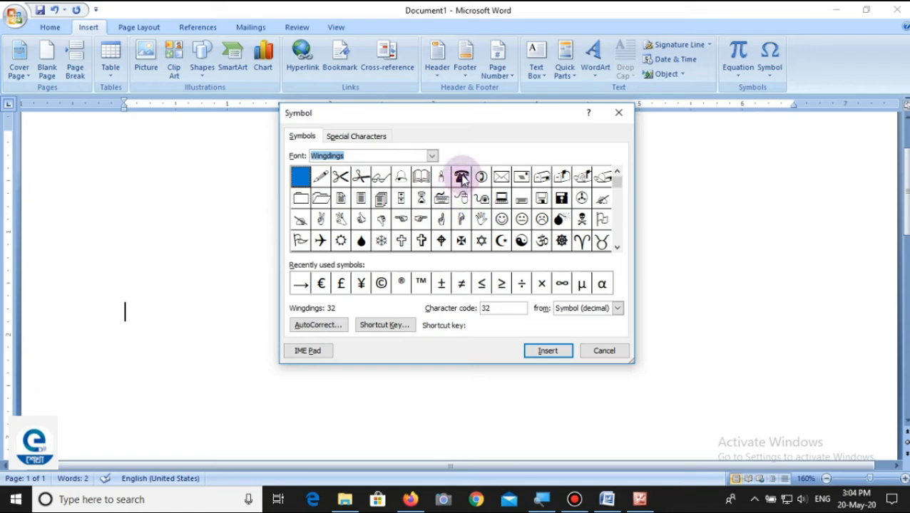
- Insert the Wingdings telephone symbol on the empty line below the two equations
left_click(461, 177)
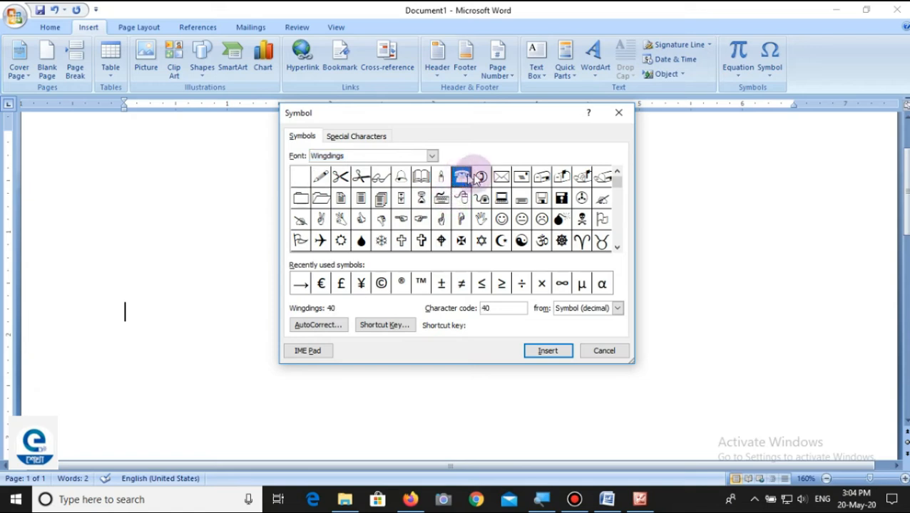
left_click(540, 352)
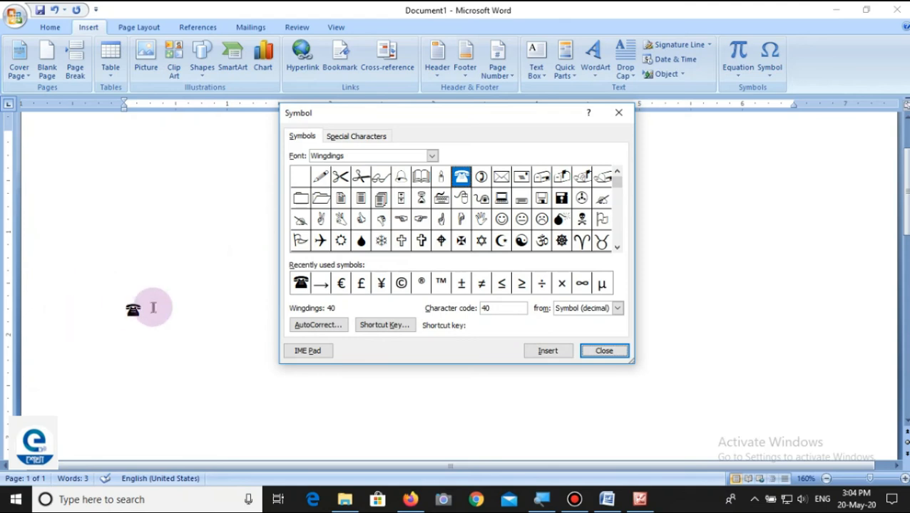
left_click(149, 309)
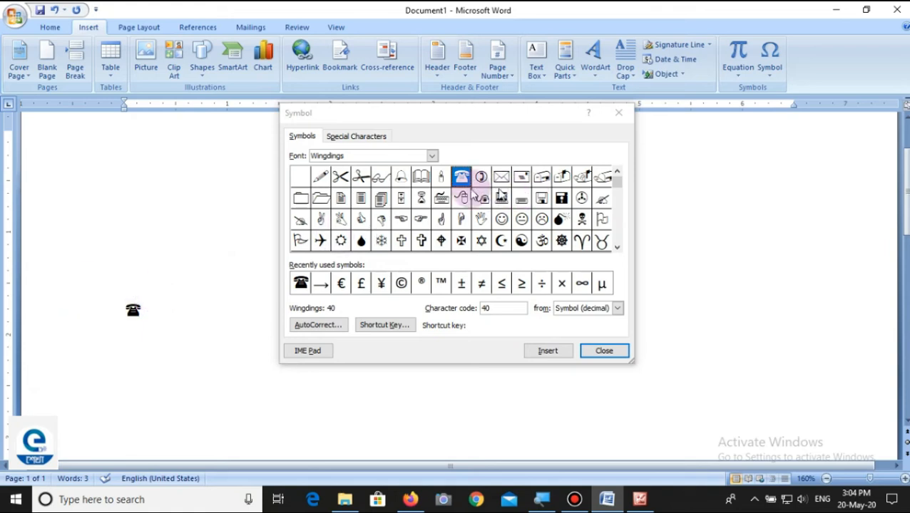
- Insert the Wingdings open-book symbol after the telephone, separated by a space, and close the Symbol dialog
left_click(421, 176)
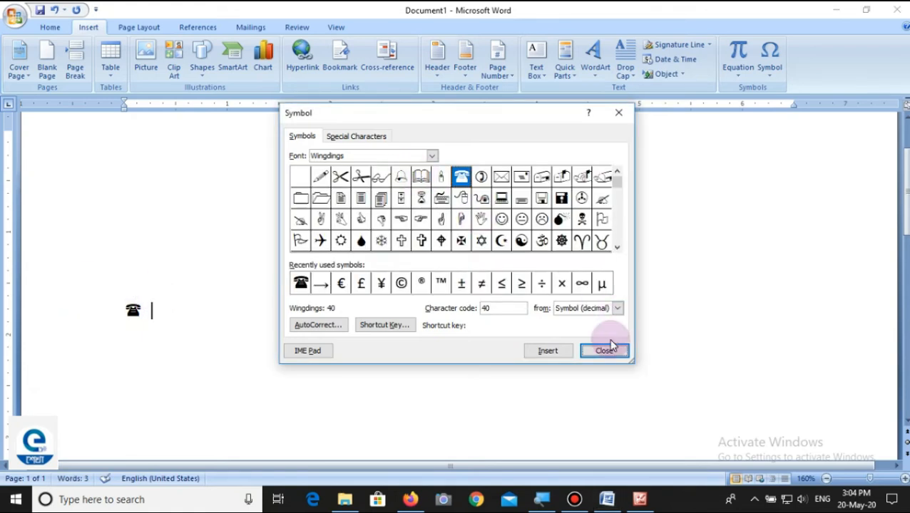
left_click(420, 176)
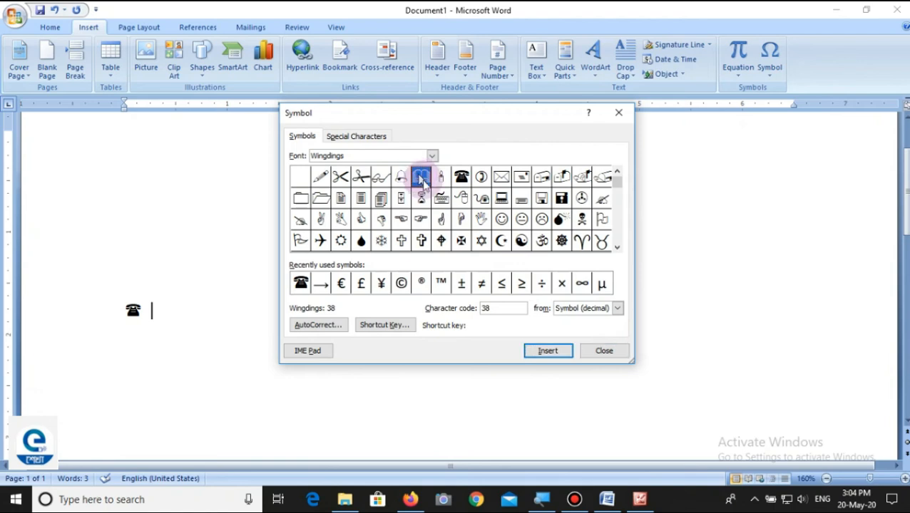
left_click(535, 351)
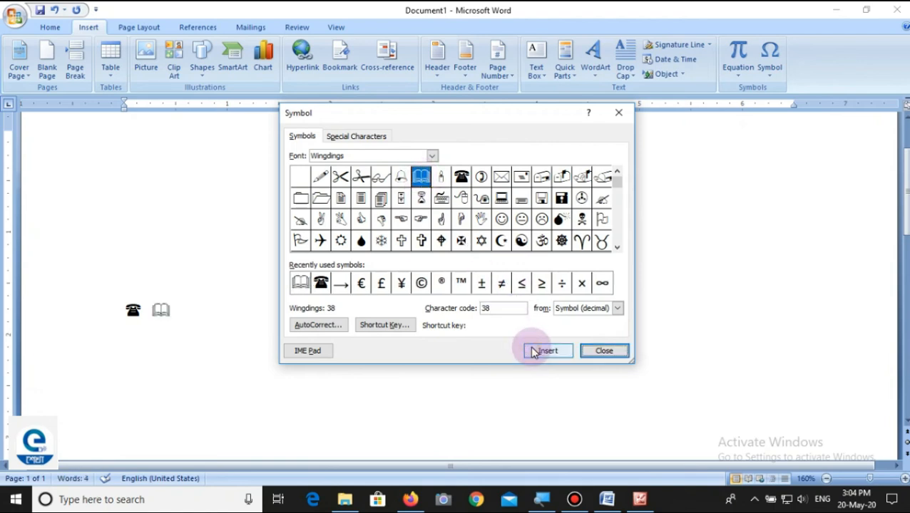
left_click(605, 350)
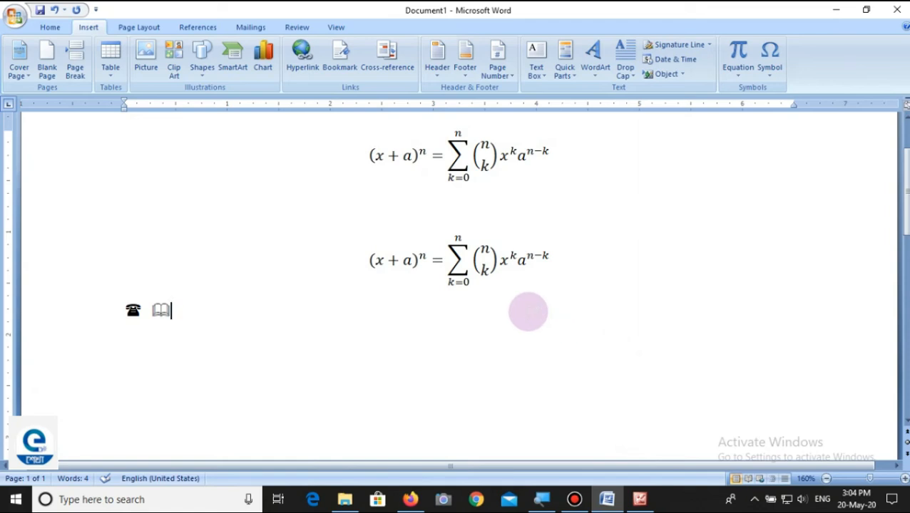
- Delete the open-book symbol beside the telephone and the extra line added below it
key("Return")
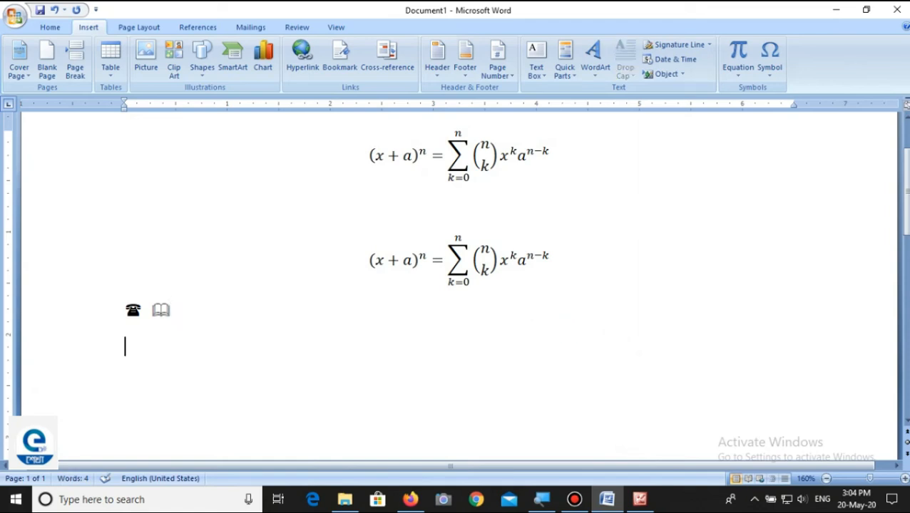
left_click(183, 305)
left_click_drag(183, 305, 149, 300)
left_click(228, 324)
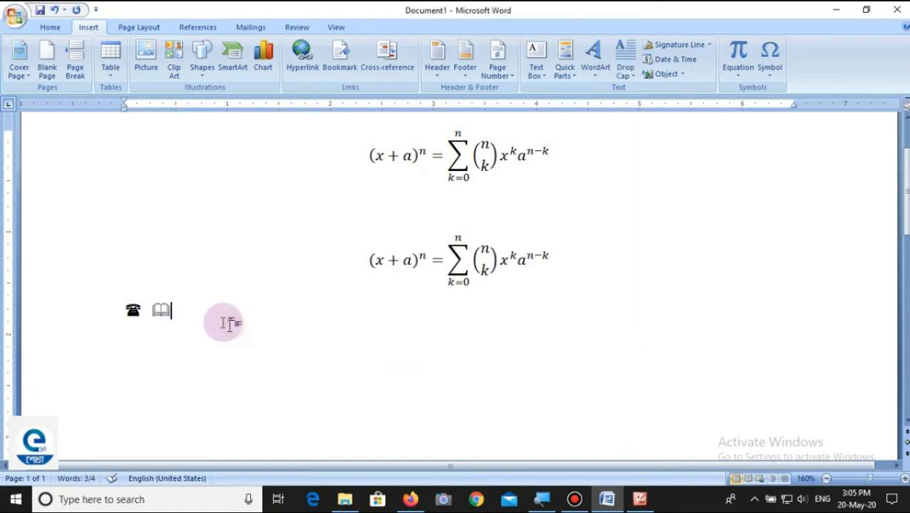
key("BackSpace")
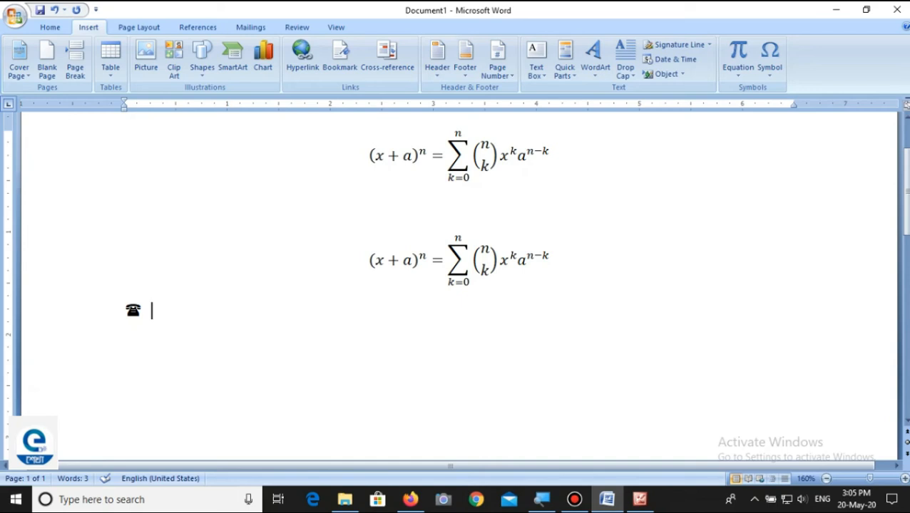
- Start a new line below the telephone symbol and insert another telephone from the recently used symbols
key("Return")
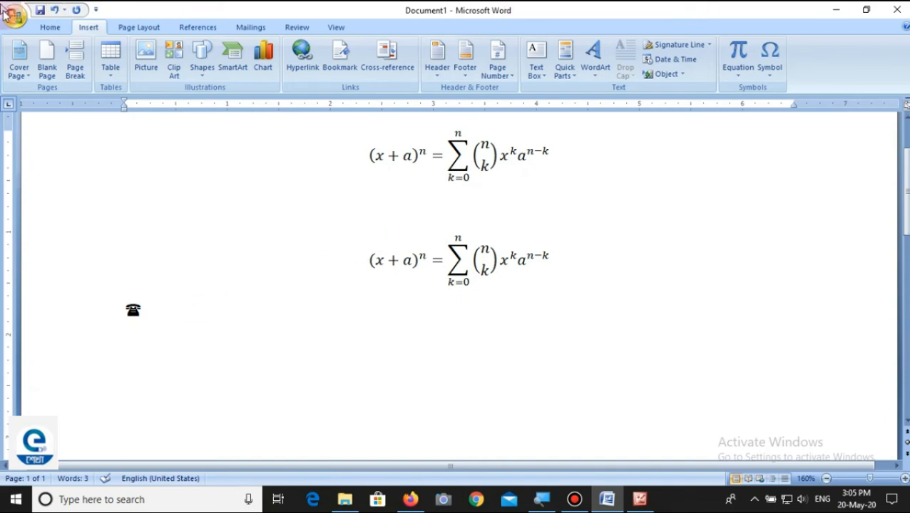
left_click(769, 70)
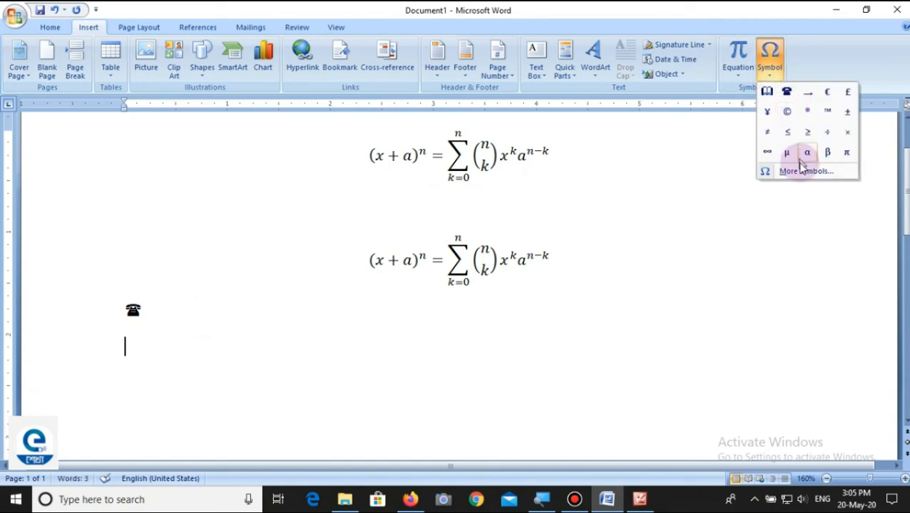
left_click(785, 92)
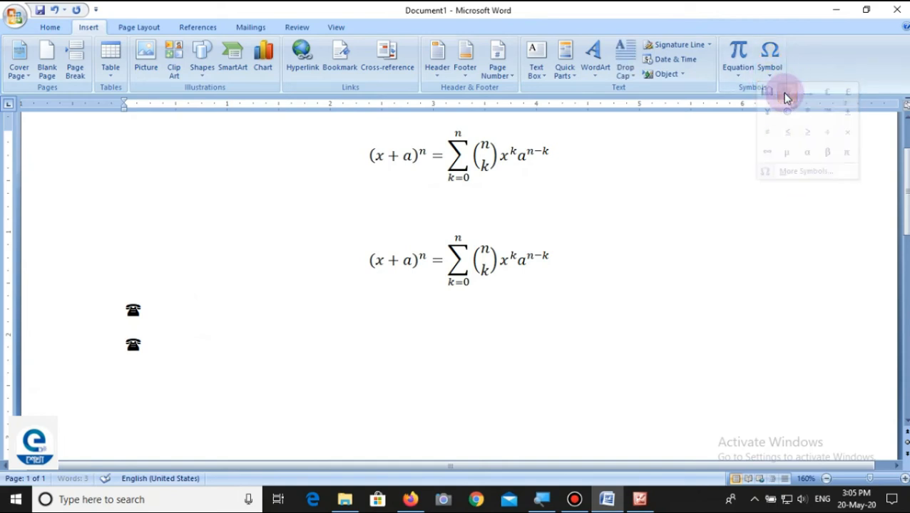
- Insert one more telephone beside the one on the second line, choosing it from the full Wingdings symbol set
left_click(769, 70)
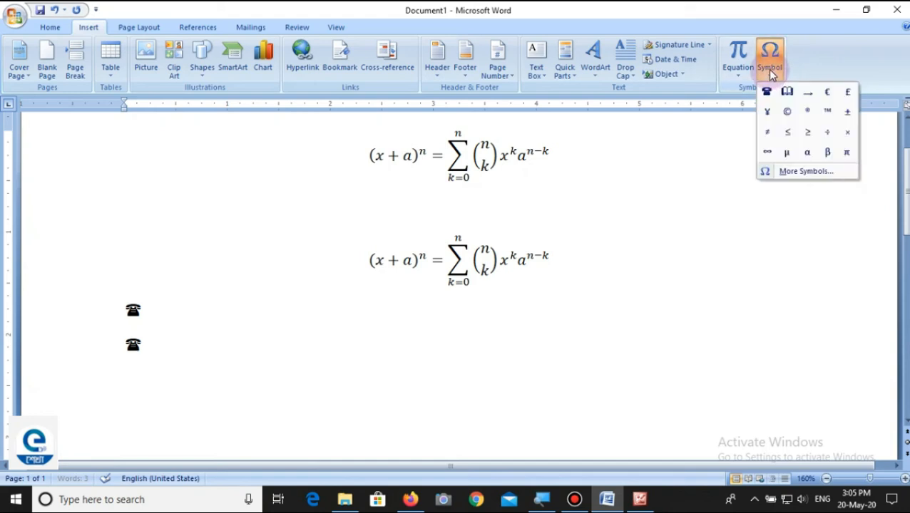
left_click(805, 172)
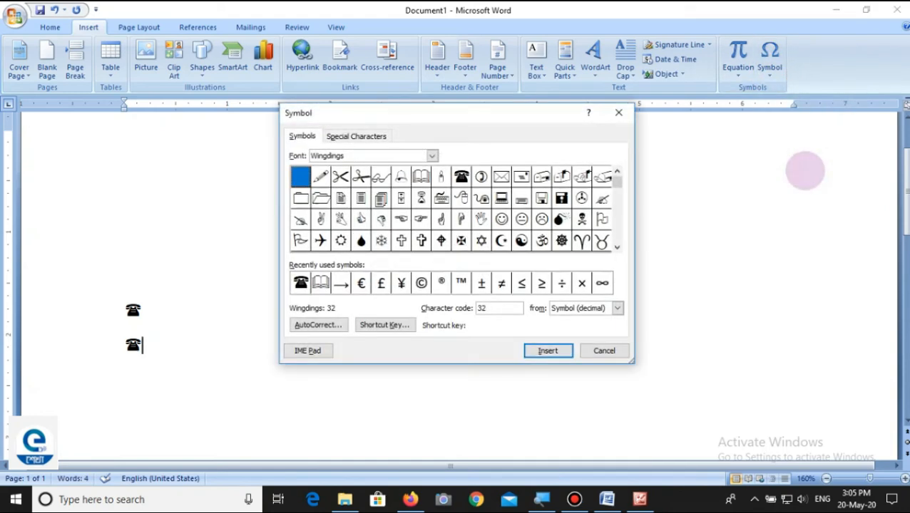
left_click(461, 177)
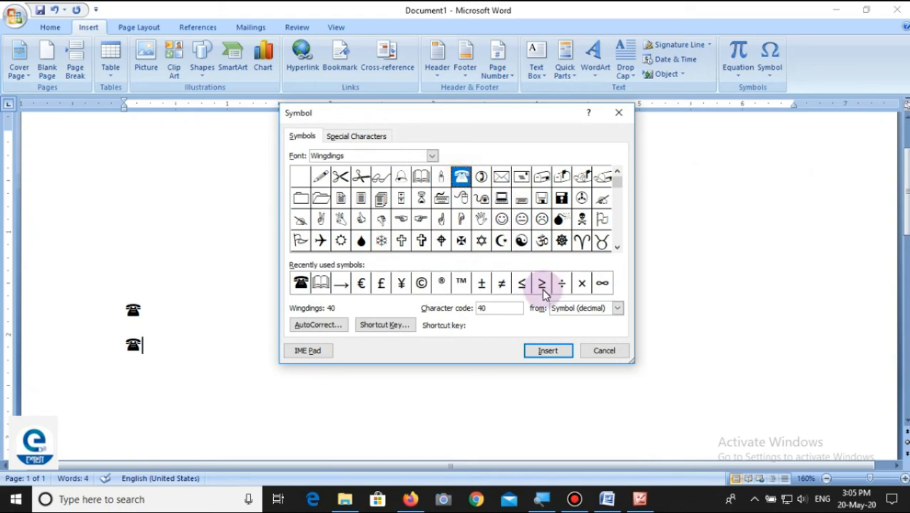
left_click(546, 350)
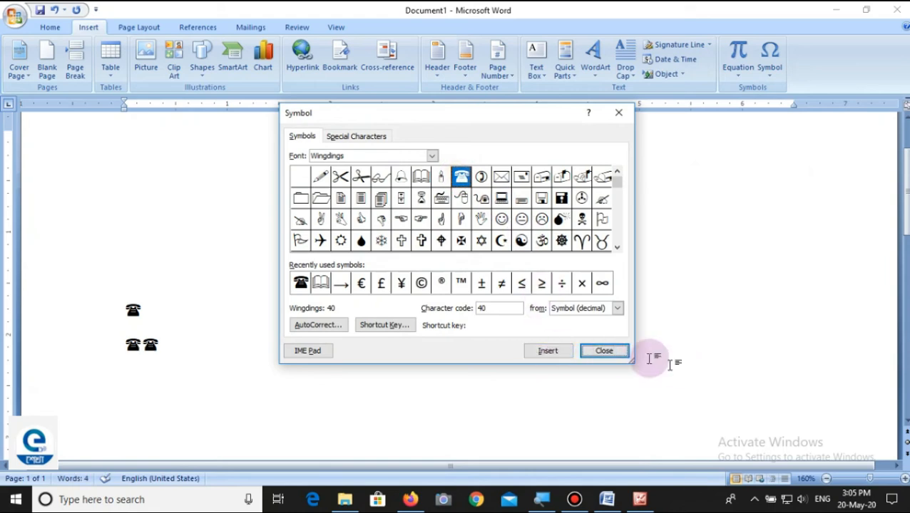
left_click(615, 355)
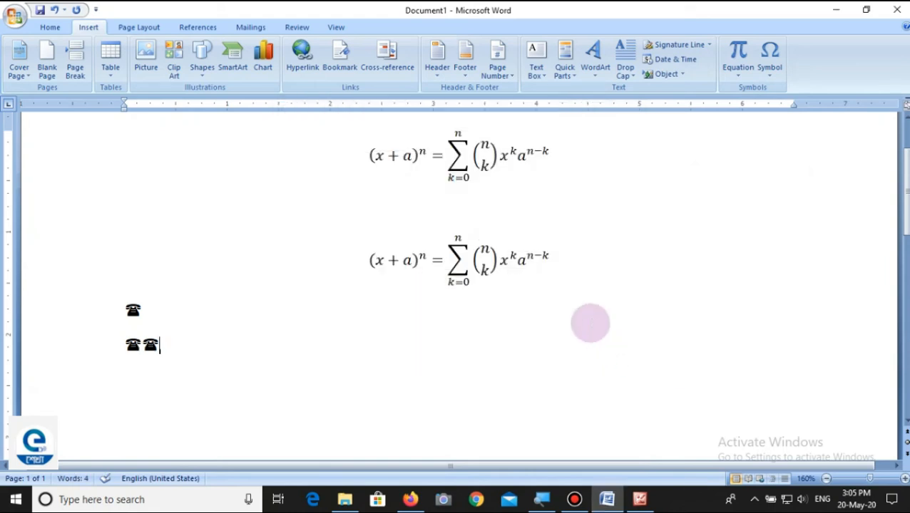
- Start a third line and assign the keyboard shortcut Ctrl+D to the Wingdings telephone symbol
key("Return")
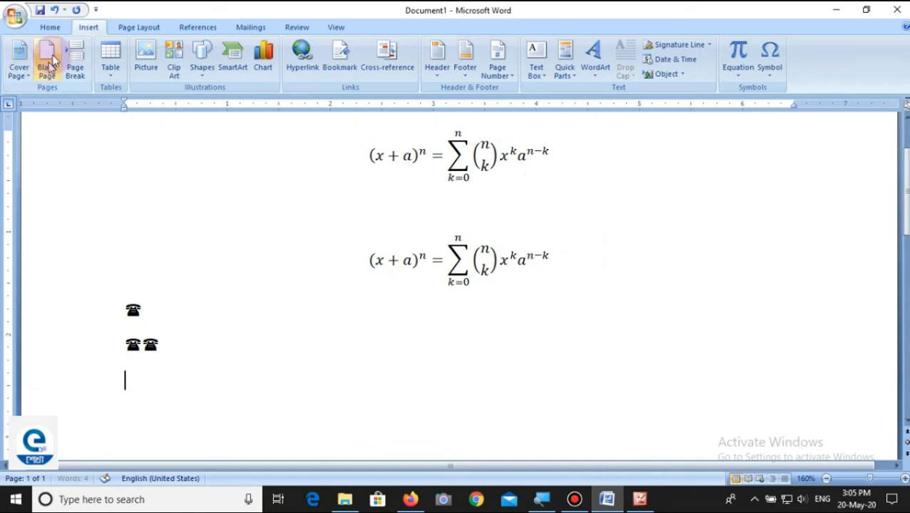
left_click(771, 71)
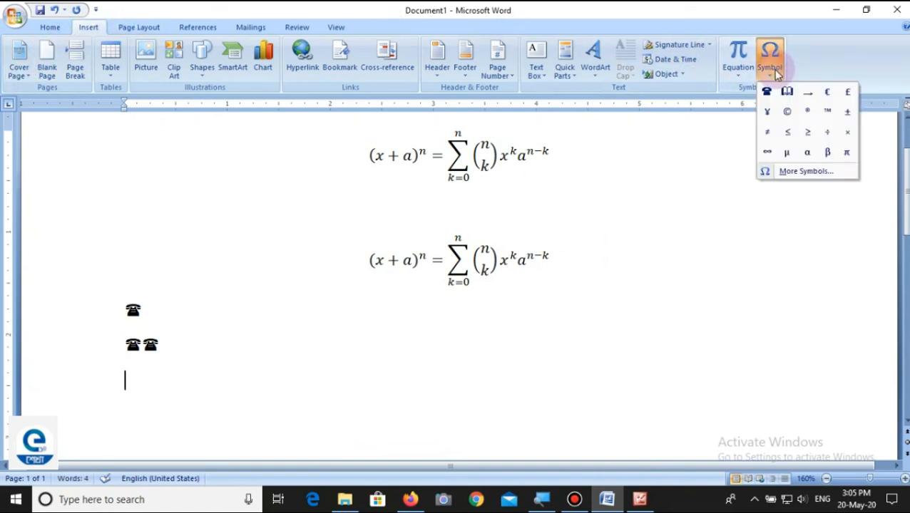
left_click(806, 171)
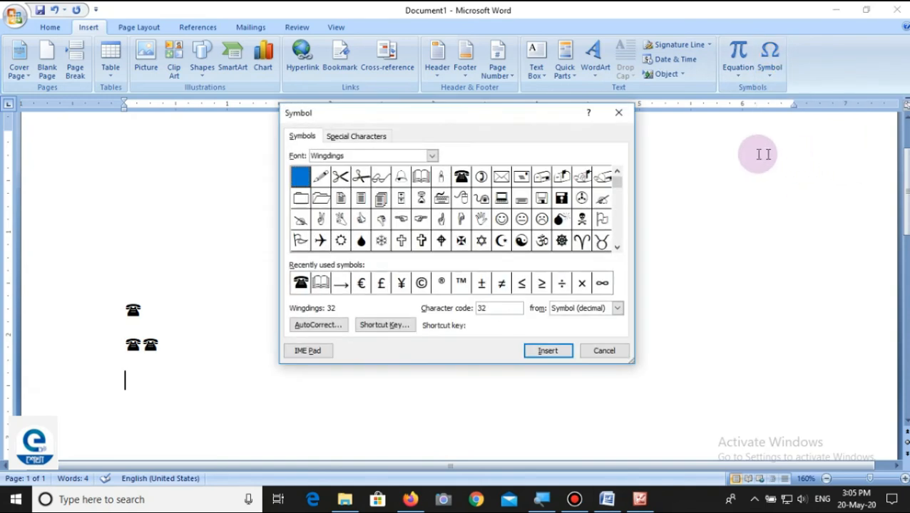
left_click(461, 178)
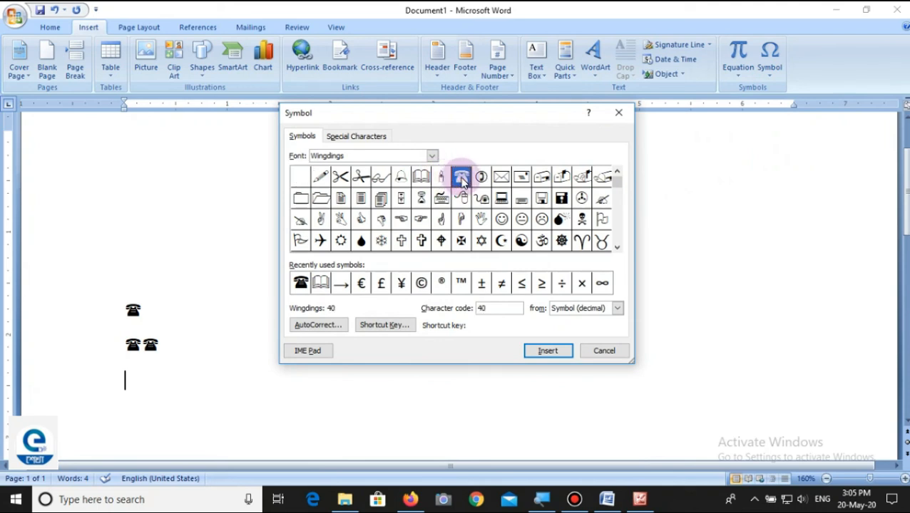
left_click(383, 326)
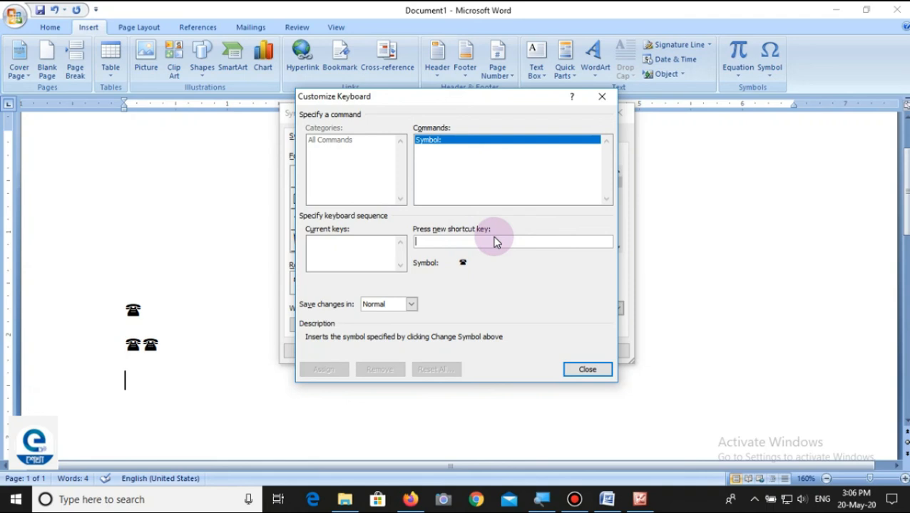
key("ctrl+d")
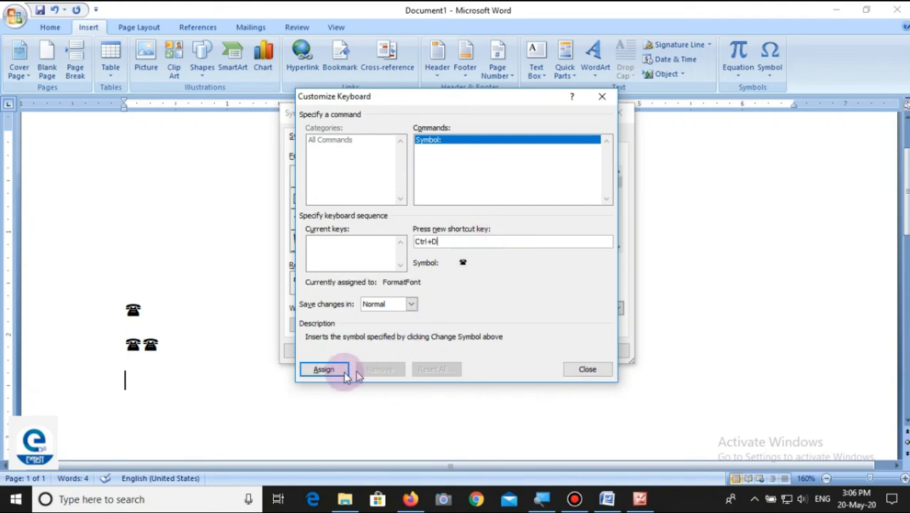
left_click(325, 370)
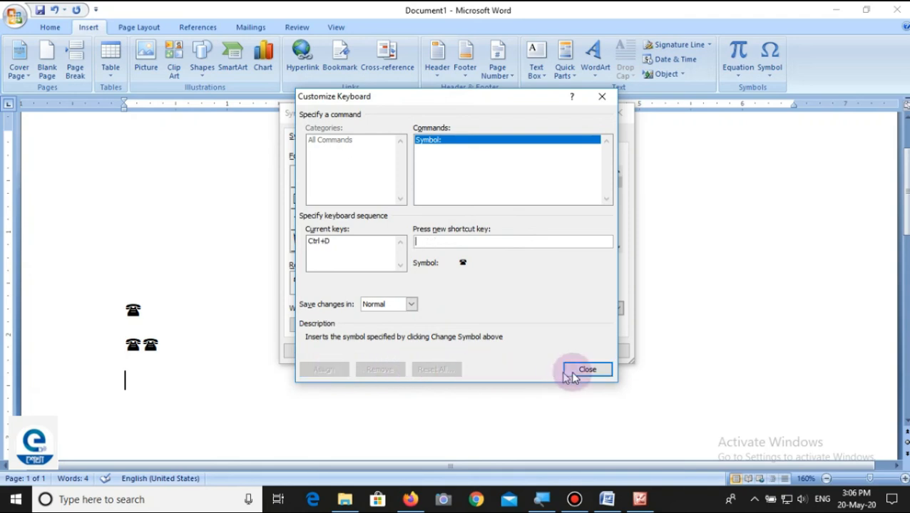
left_click(572, 377)
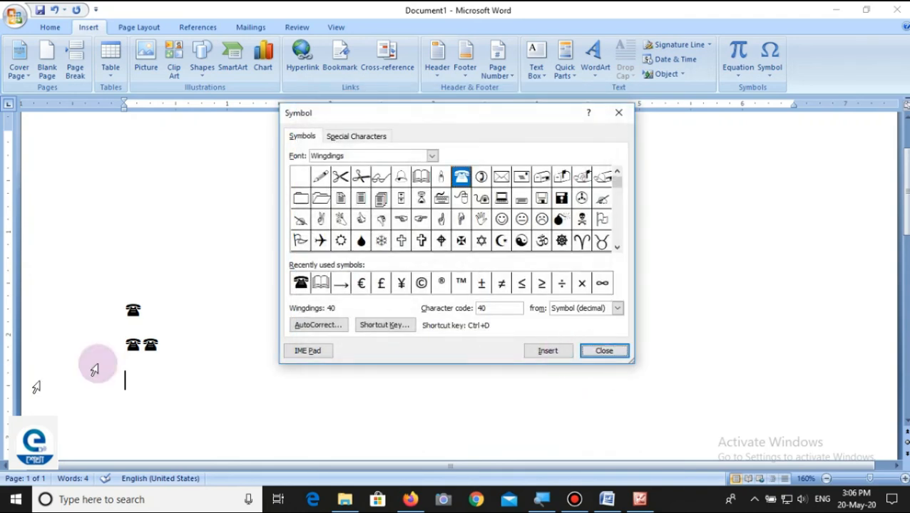
left_click(603, 350)
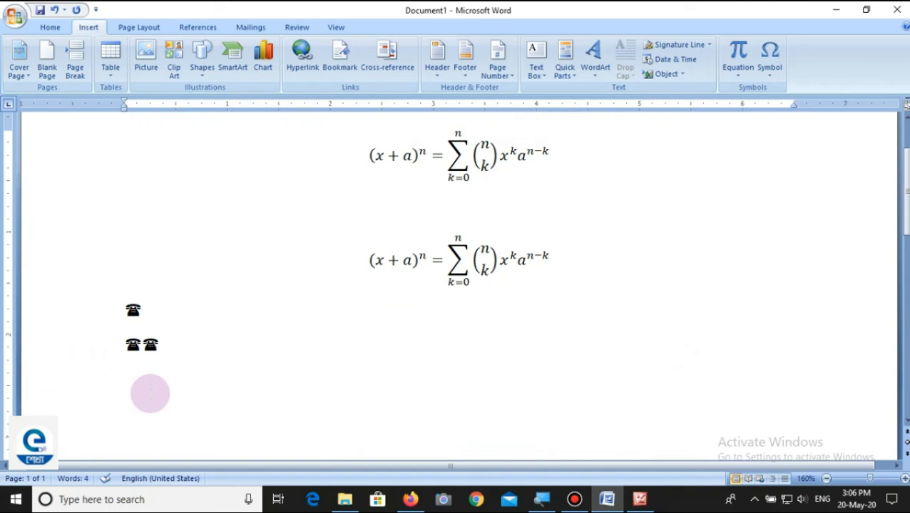
- Insert six telephone symbols in a row on the third line using the symbol's assigned shortcut
key("alt+t")
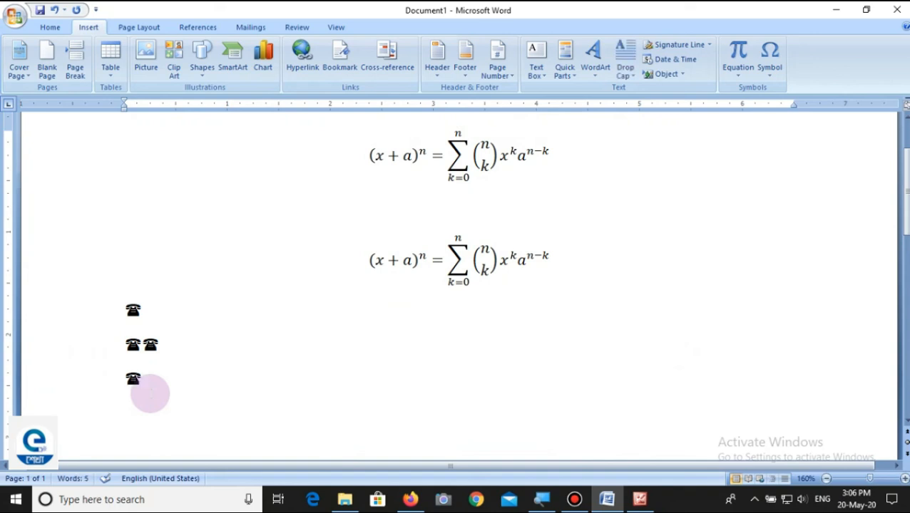
key("alt+t")
key("alt+t")
key("alt+t")
key("alt+t")
key("alt+t")
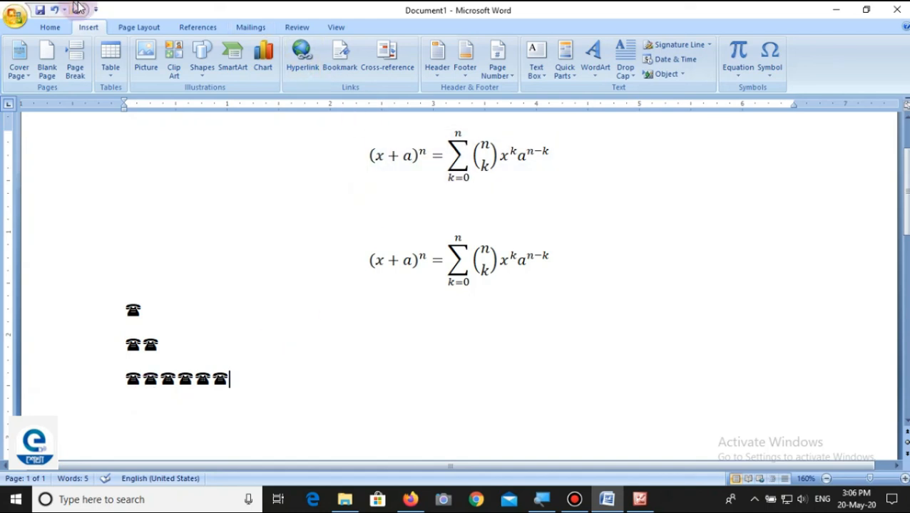
- Remove the Ctrl+D keyboard shortcut from the Wingdings telephone symbol and close the symbol dialogs
left_click(770, 82)
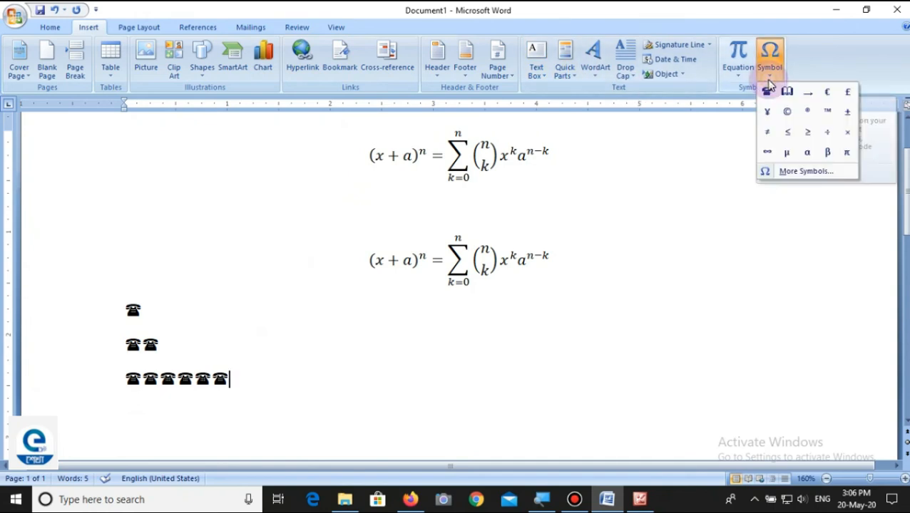
left_click(791, 174)
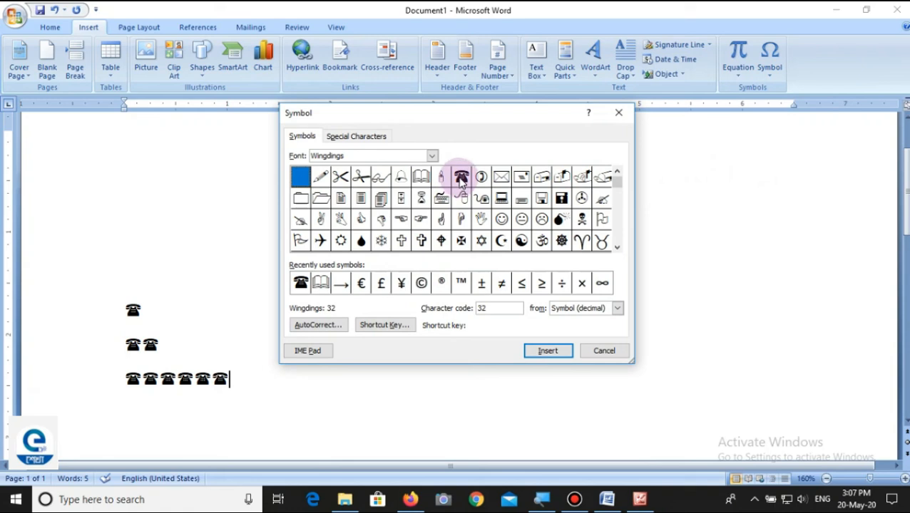
left_click(461, 178)
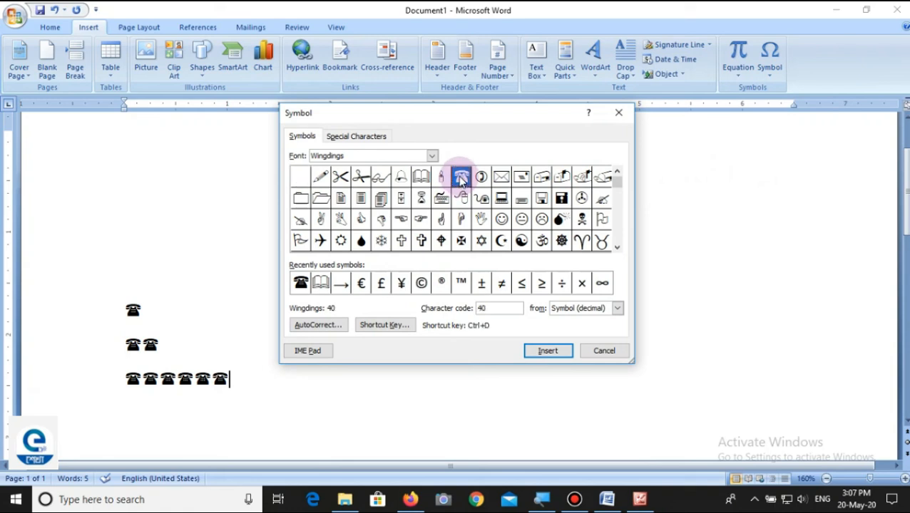
left_click(382, 324)
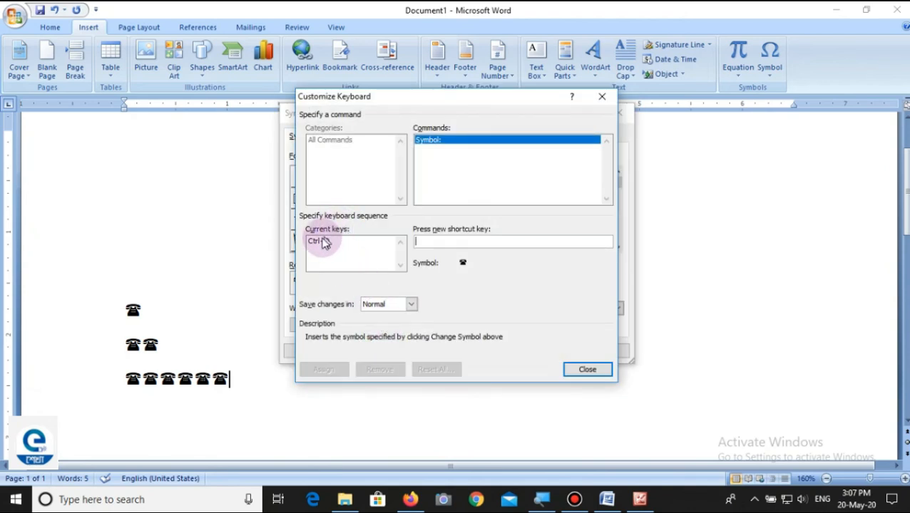
left_click(317, 242)
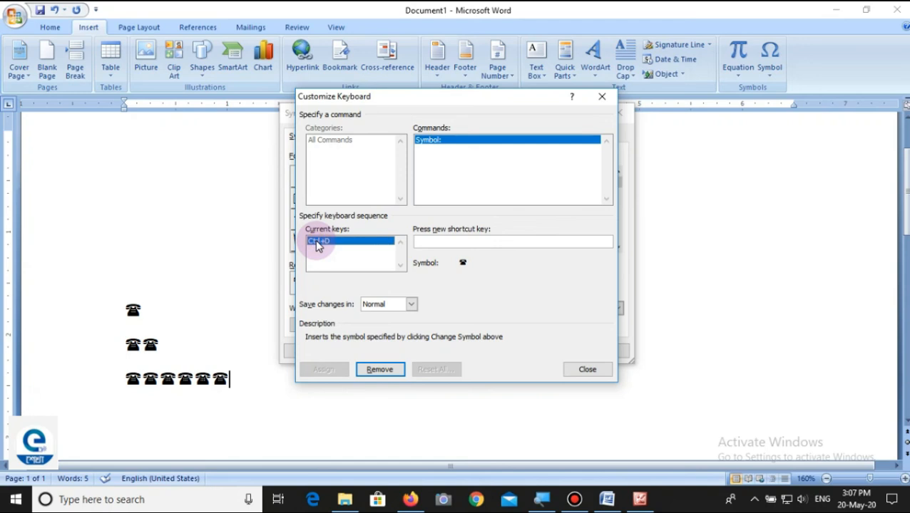
left_click(377, 370)
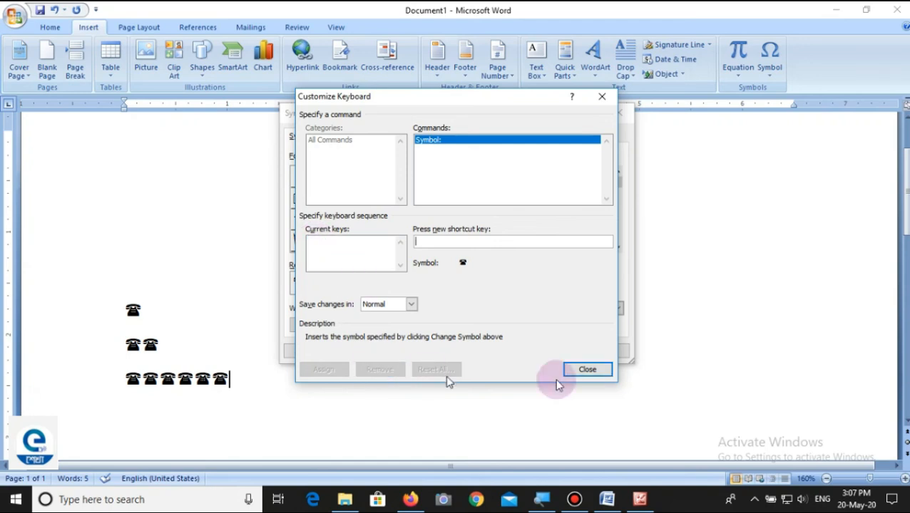
left_click(586, 369)
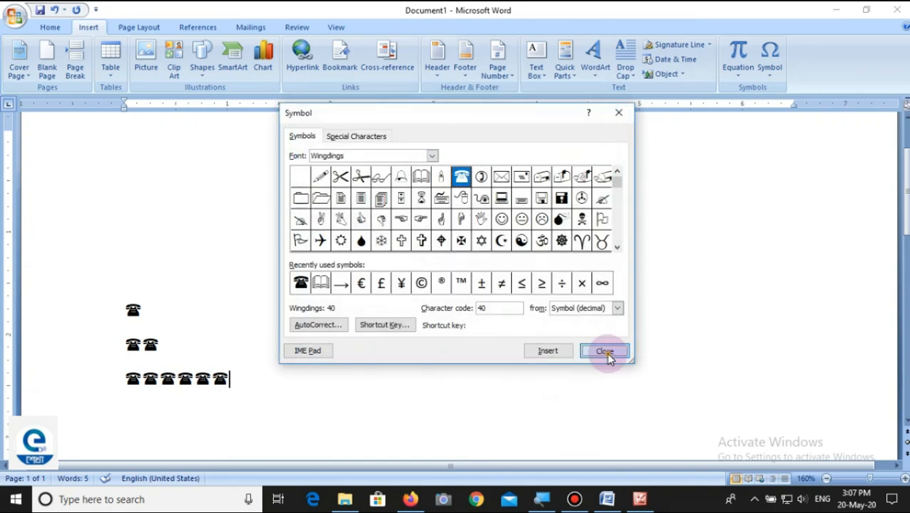
left_click(605, 351)
- Test what the Ctrl+D shortcut does in the document without the telephone symbol assignment
key("ctrl+d")
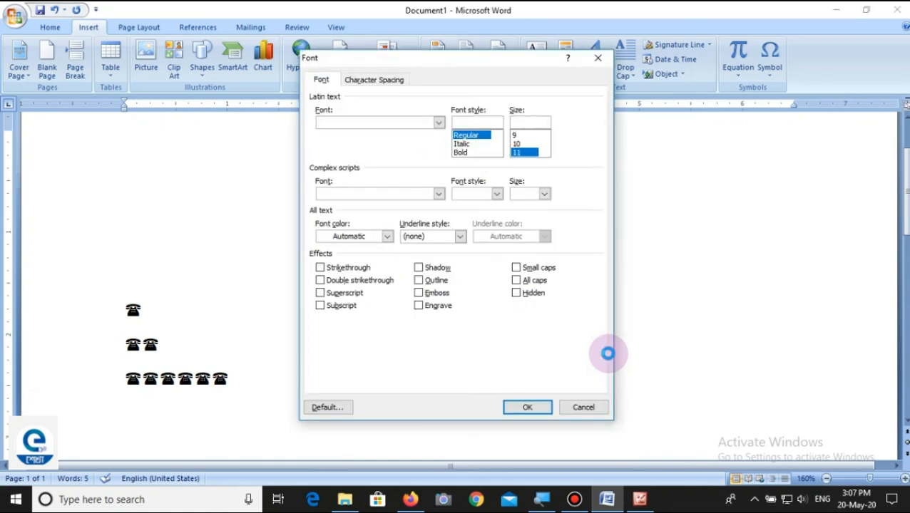
left_click(599, 59)
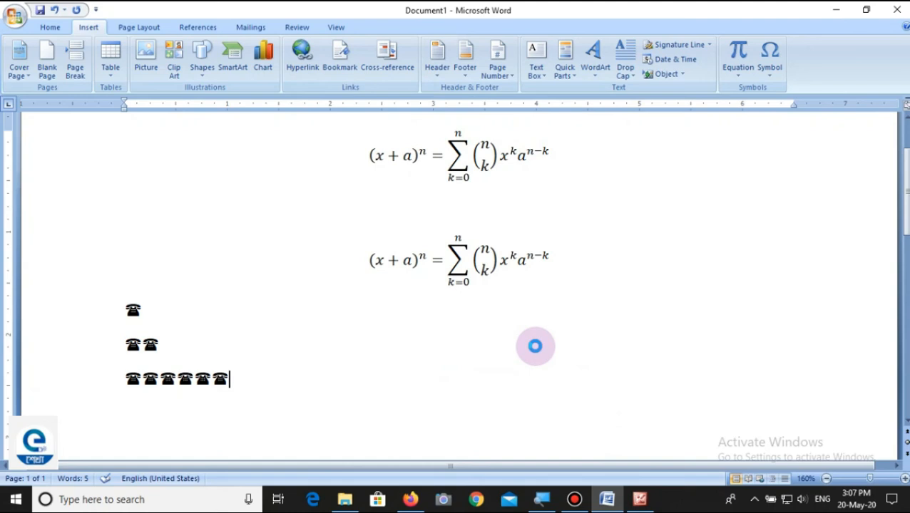
key("ctrl+d")
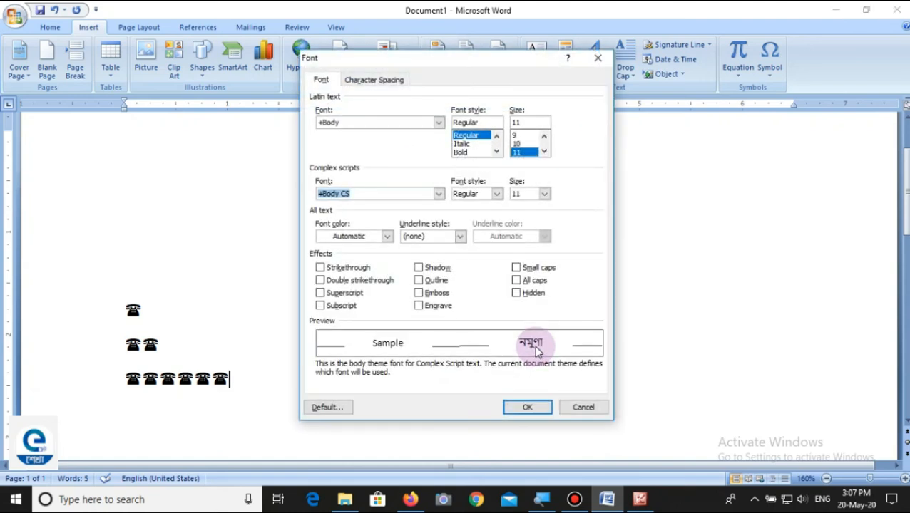